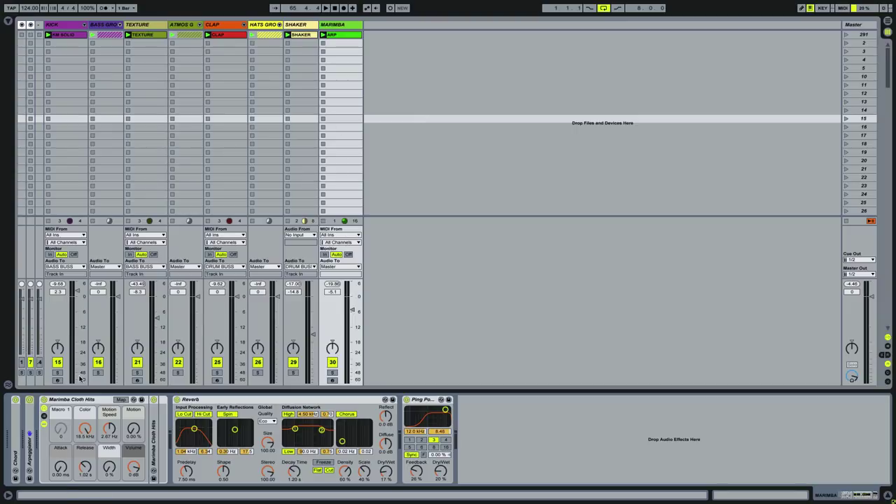
Launch Scene 1 and solo the MARIMBA track so only its ARP clip plays.
left_click(323, 35)
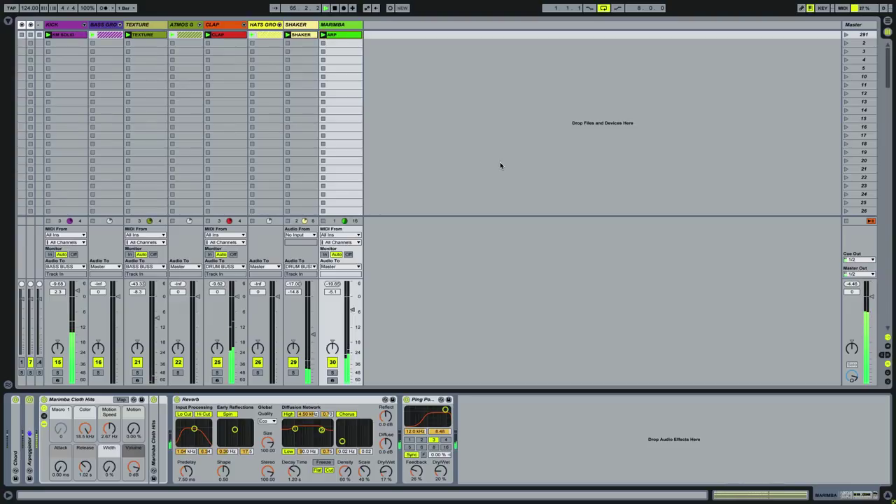
left_click(333, 372)
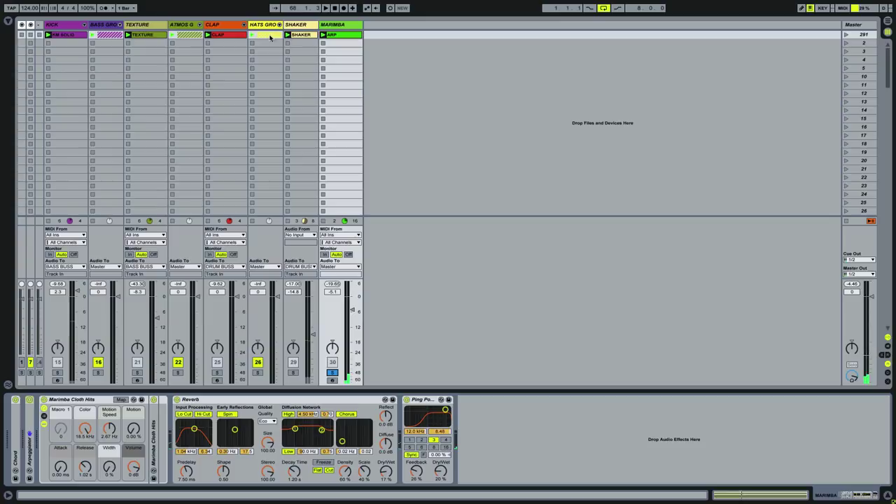
key("shift+Tab")
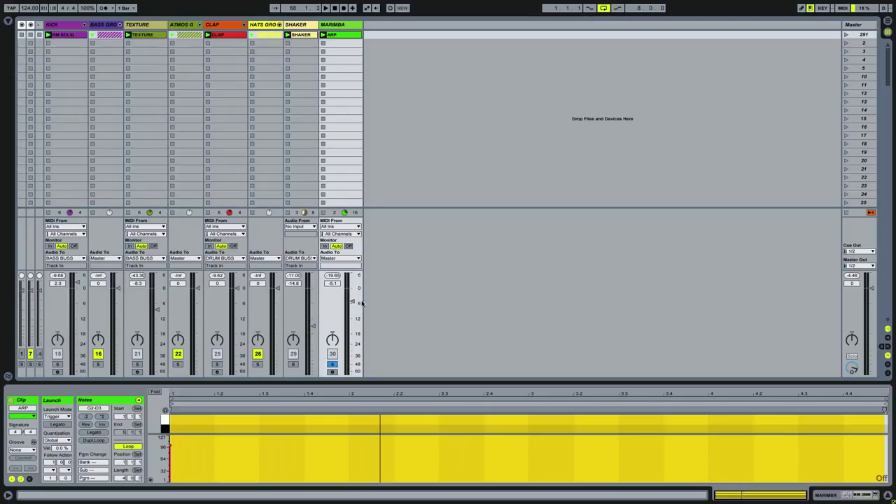
mouse_move(367, 383)
left_mouse_down()
mouse_move(356, 157)
mouse_move(356, 389)
left_mouse_up()
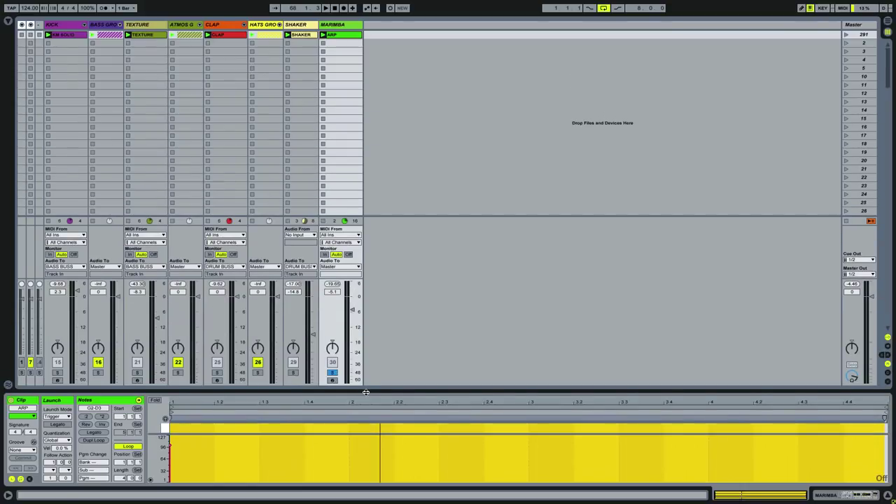
left_click(343, 27)
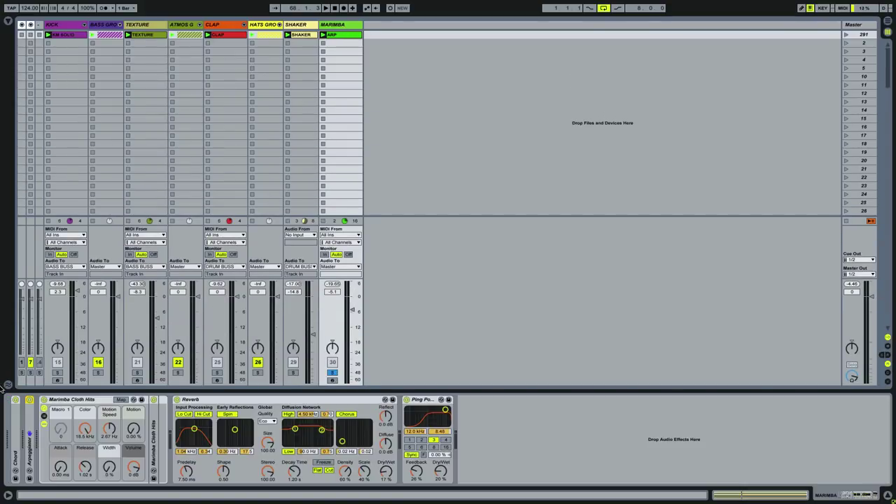
double_click(19, 459)
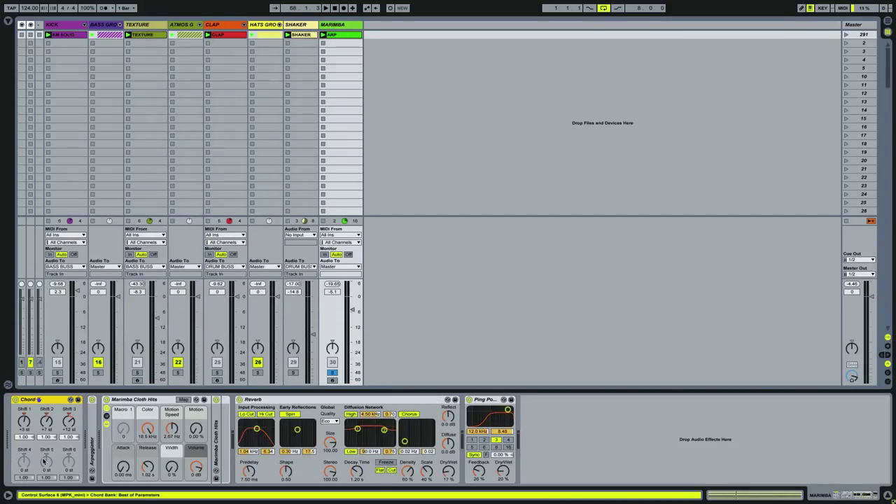
double_click(91, 447)
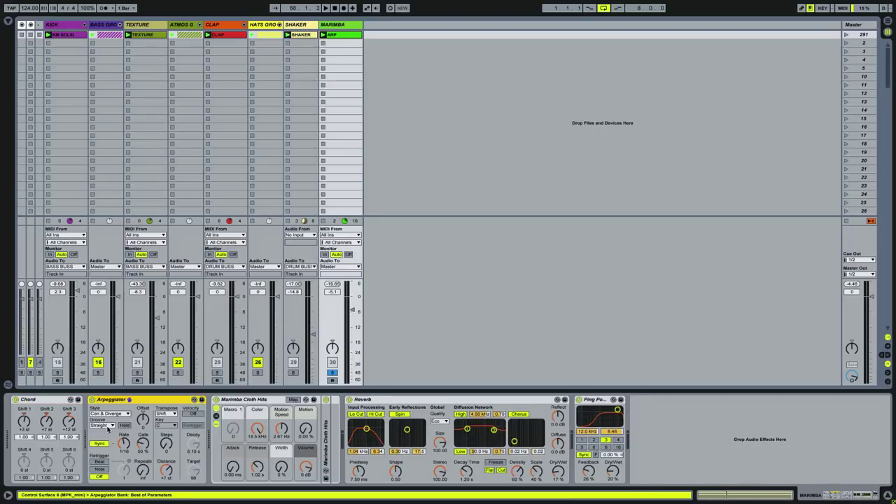
double_click(28, 400)
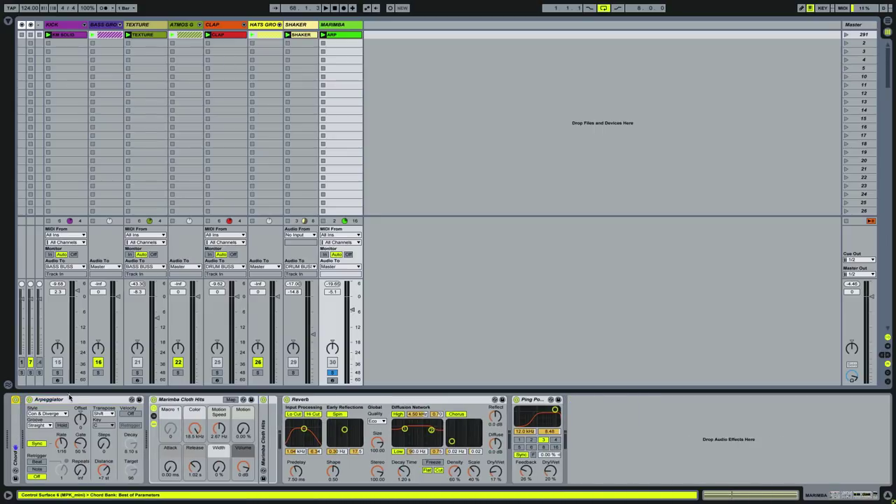
left_click(78, 401)
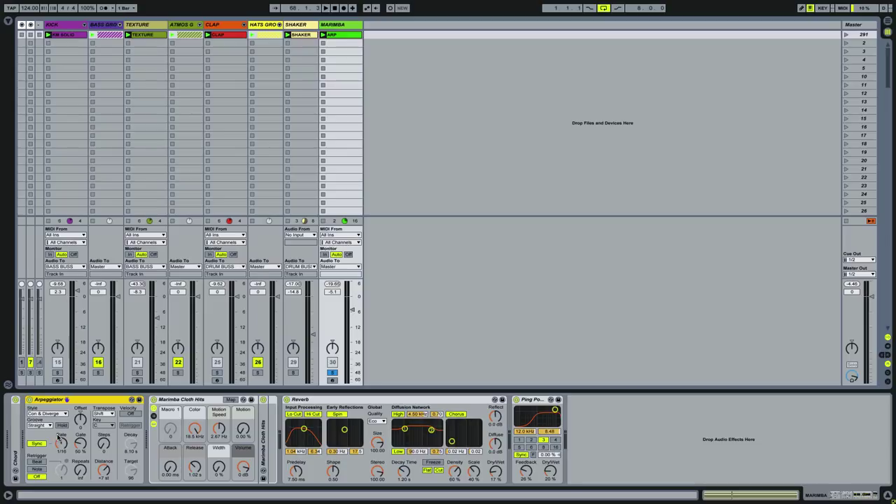
double_click(77, 400)
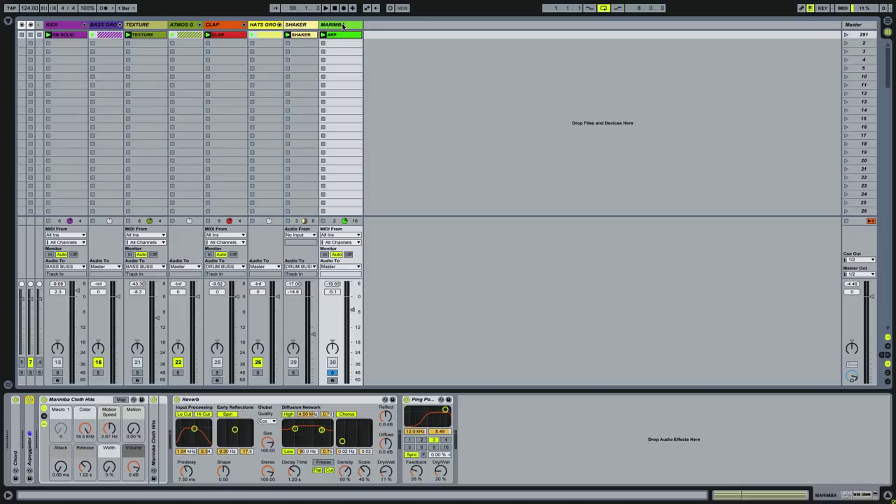
Insert a MIDI track after MARIMBA, take MIDI from MARIMBA Post FX, and set monitoring to In.
left_click(343, 26)
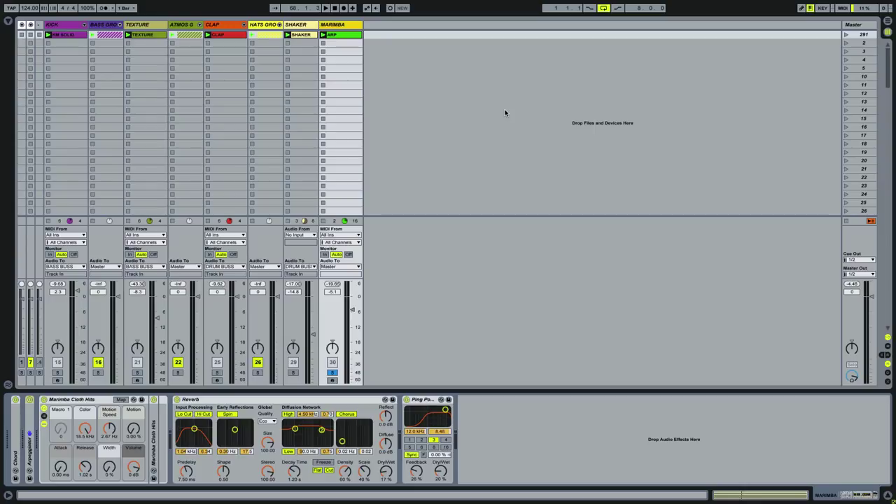
key("ctrl+shift+t")
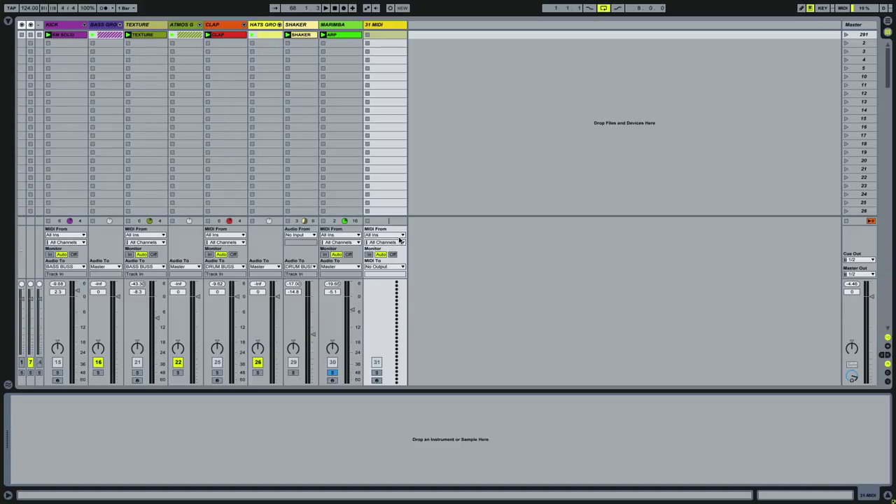
left_click(400, 236)
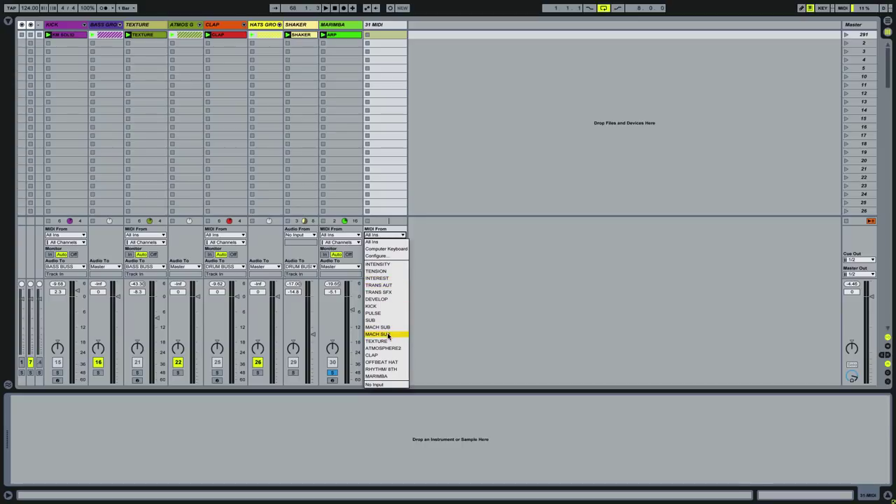
key("Escape")
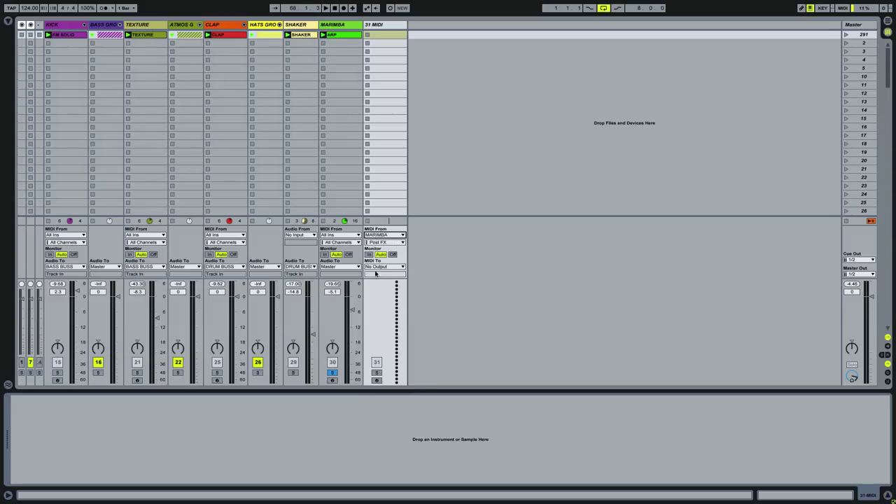
left_click(369, 254)
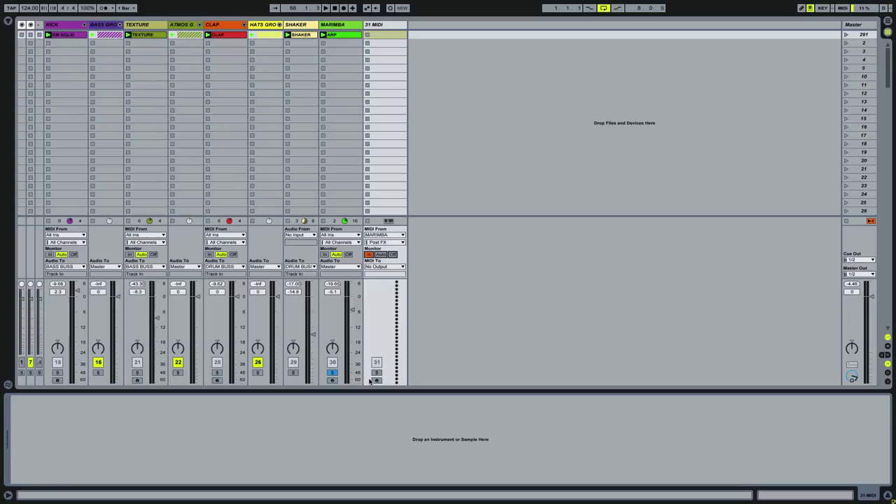
Arm the 31 MIDI track and record a four-bar arpeggio clip into its first slot.
left_click(377, 380)
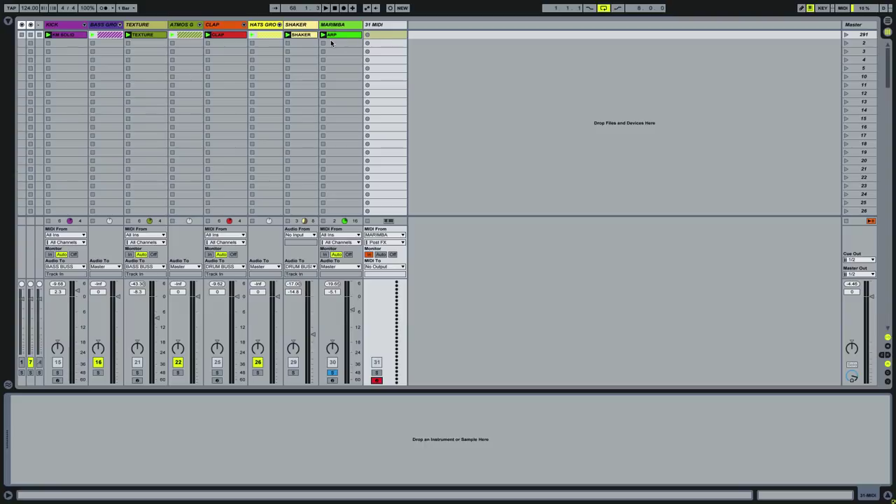
left_click(367, 37)
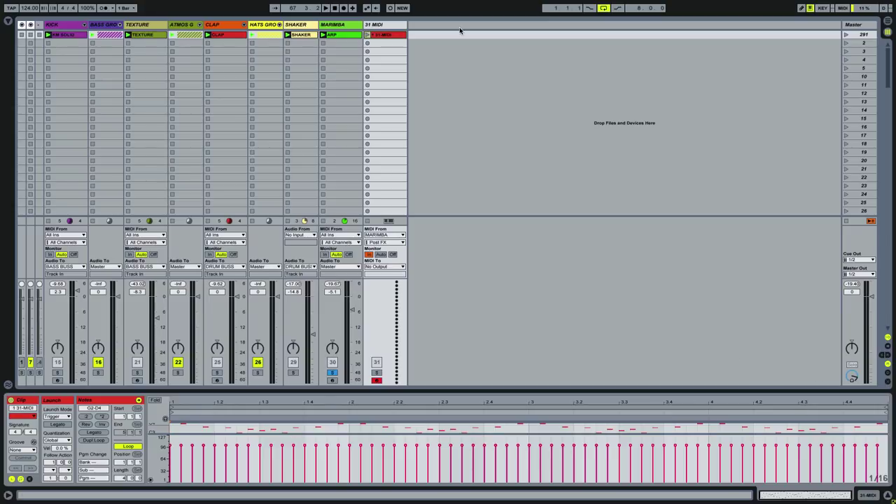
Rename the clip ARP, colour it green, and move it into MARIMBA slot 1, old clip to 14.
key("ctrl+r")
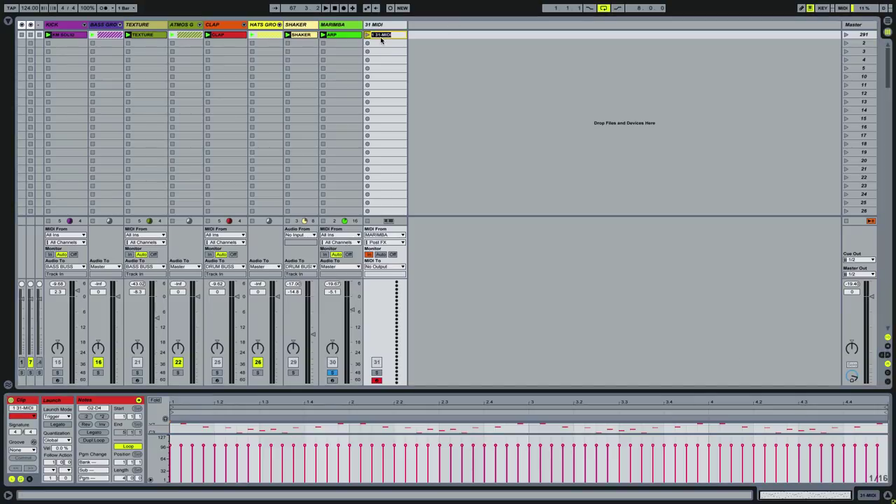
type("ARP")
key("Return")
left_click(388, 35)
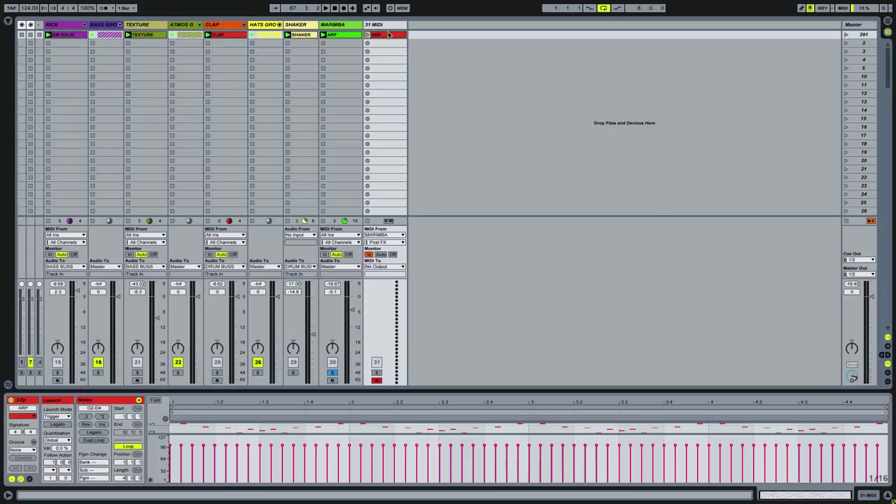
right_click(388, 35)
left_click(428, 167)
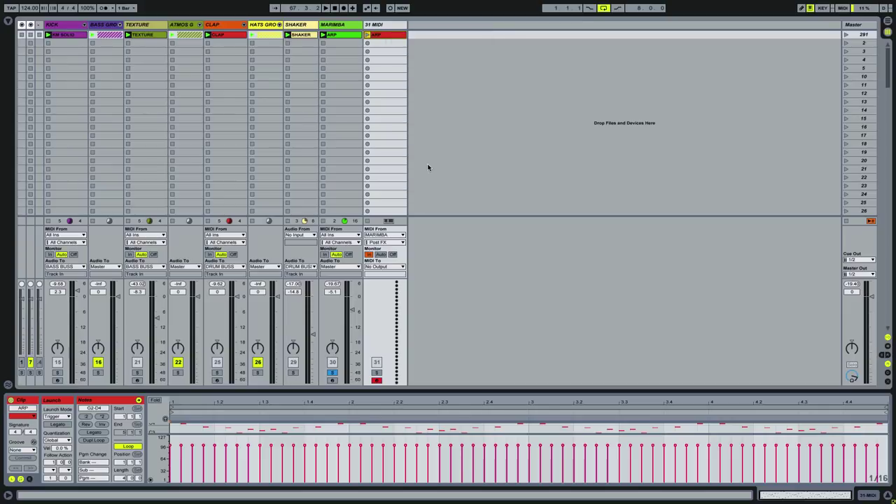
left_click_drag(342, 35, 341, 111)
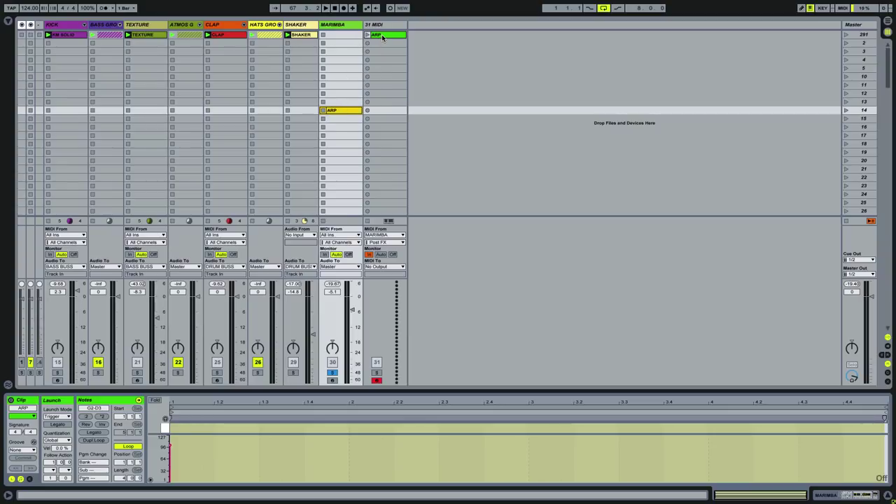
left_click_drag(383, 38, 346, 38)
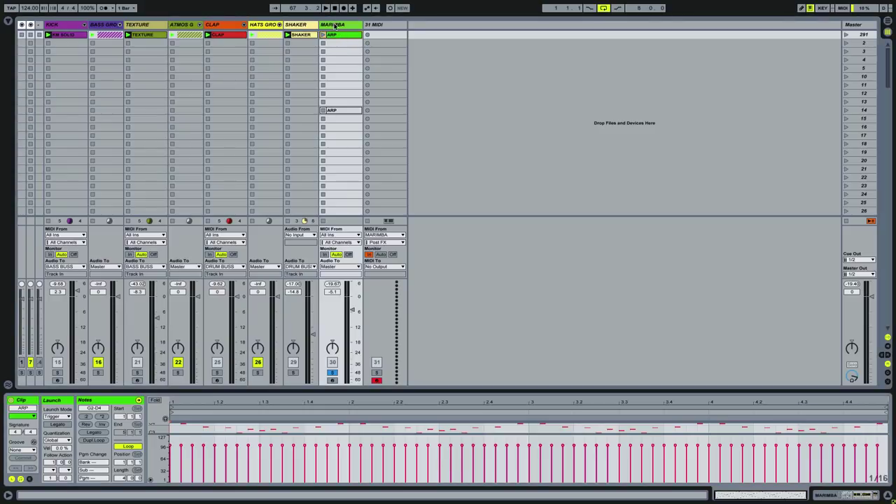
Turn off the Chord device on MARIMBA and show the ARP clip's notes again.
left_click(335, 25)
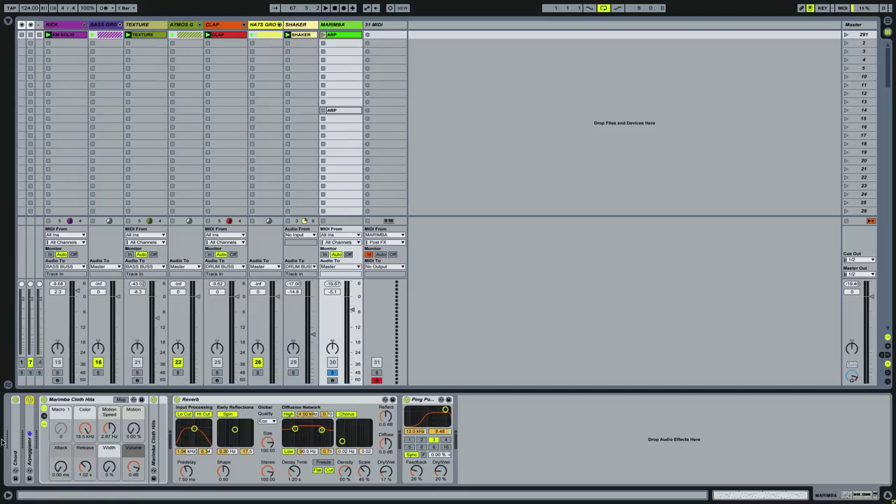
left_click(15, 400)
left_click(339, 38)
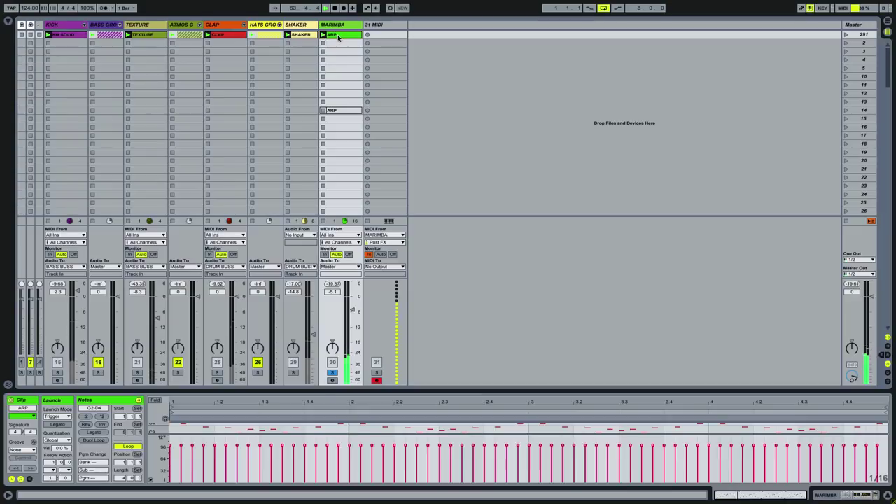
Stop playback and raise the A#2 note at 2.4.3 to C4 in the enlarged piano roll.
left_click_drag(337, 388, 334, 231)
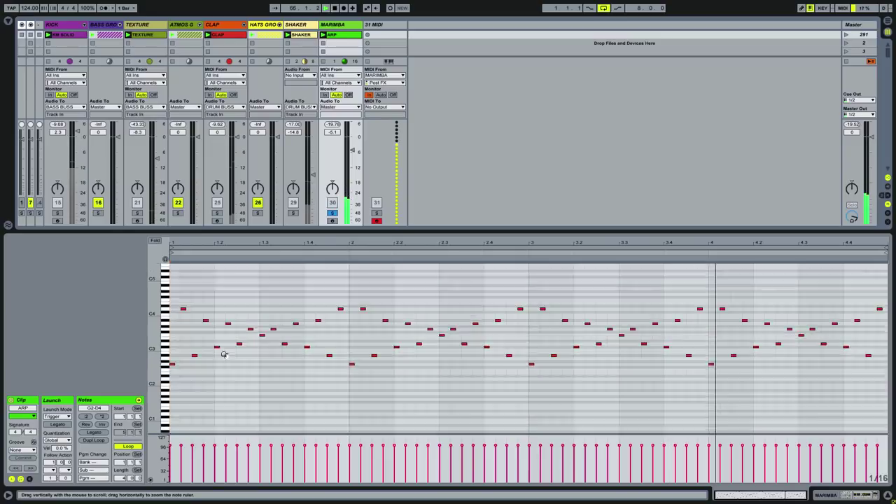
scroll(224, 354, "up", 5)
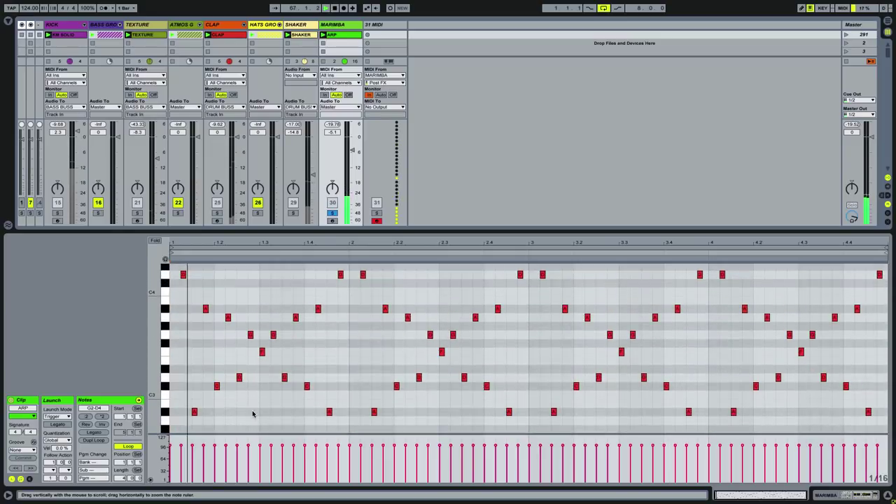
key("space")
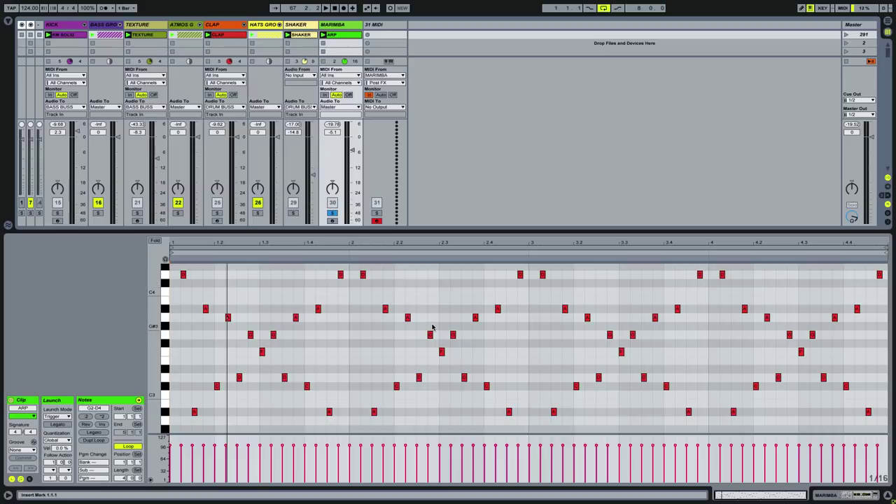
left_click(510, 413)
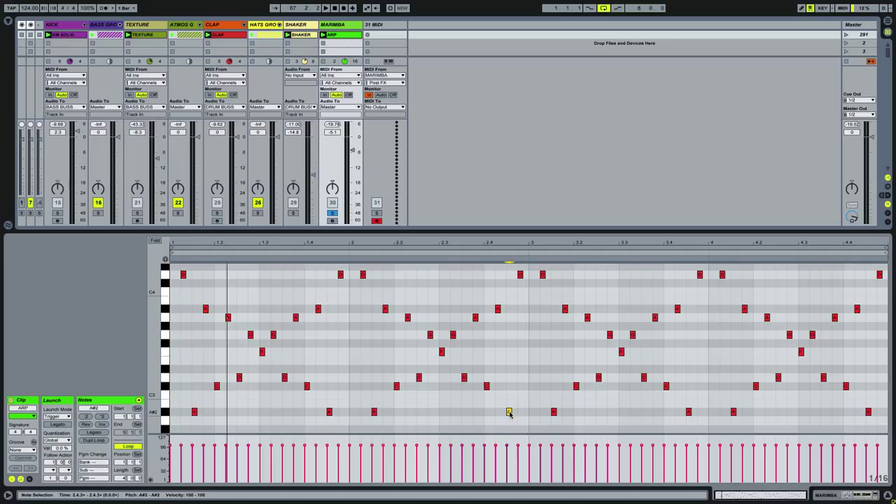
key("shift+Up")
key("Up")
key("Up")
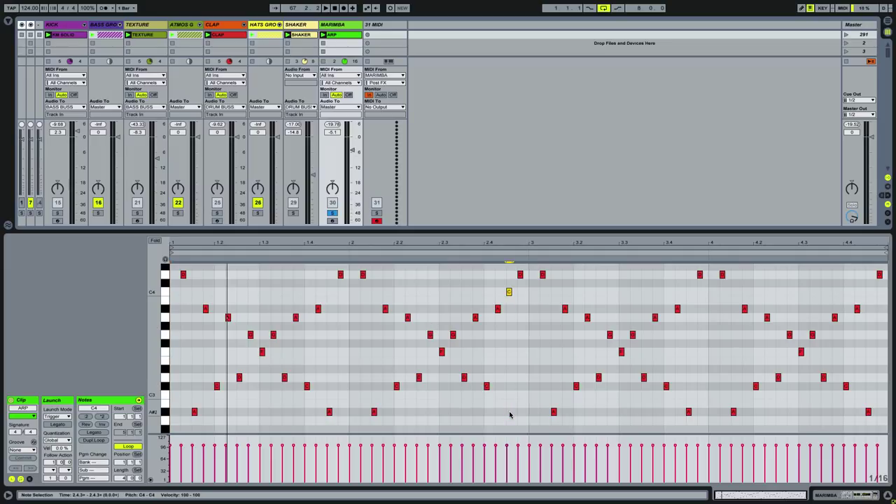
Play the edited ARP clip, unsolo MARIMBA, and shrink the note editor back.
left_click(323, 35)
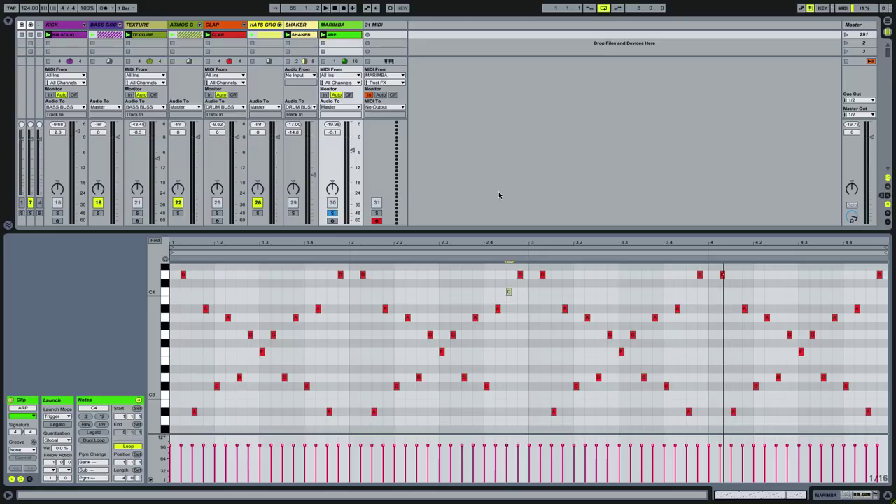
left_click(332, 213)
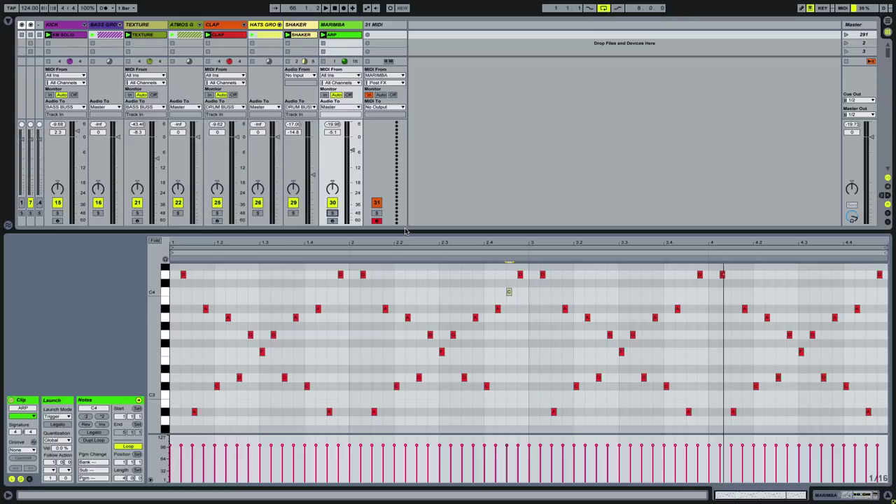
left_click_drag(407, 231, 395, 391)
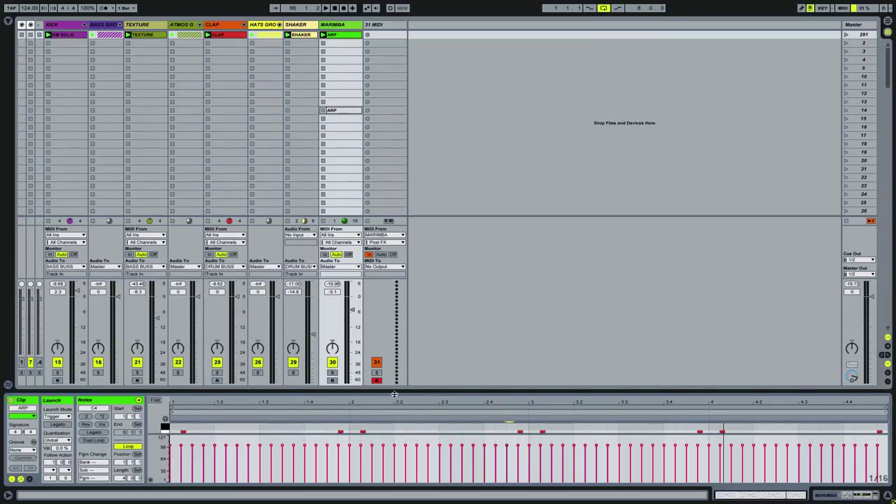